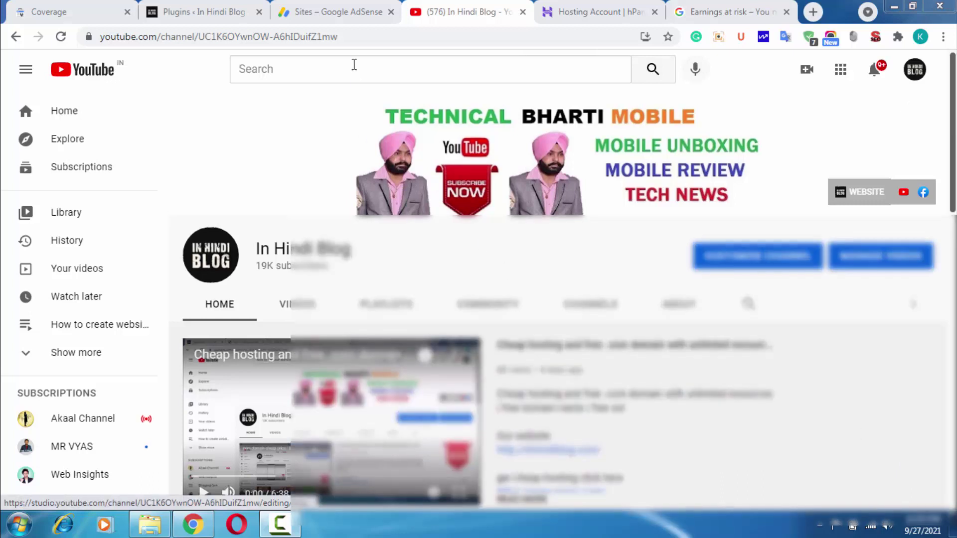
- Switch to the AdSense Sites page to view the ads.txt issue and dismiss the Windows color scheme prompt
left_click(348, 9)
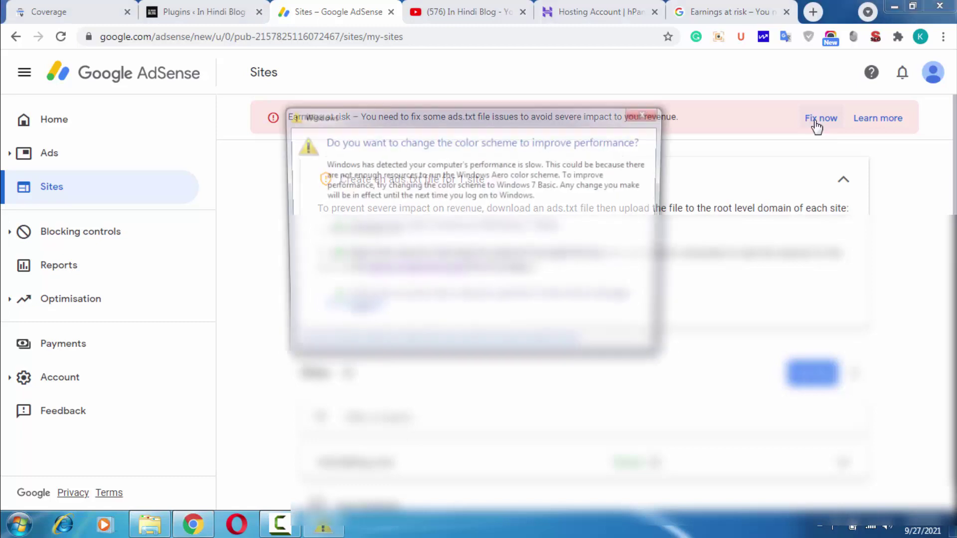
left_click(647, 112)
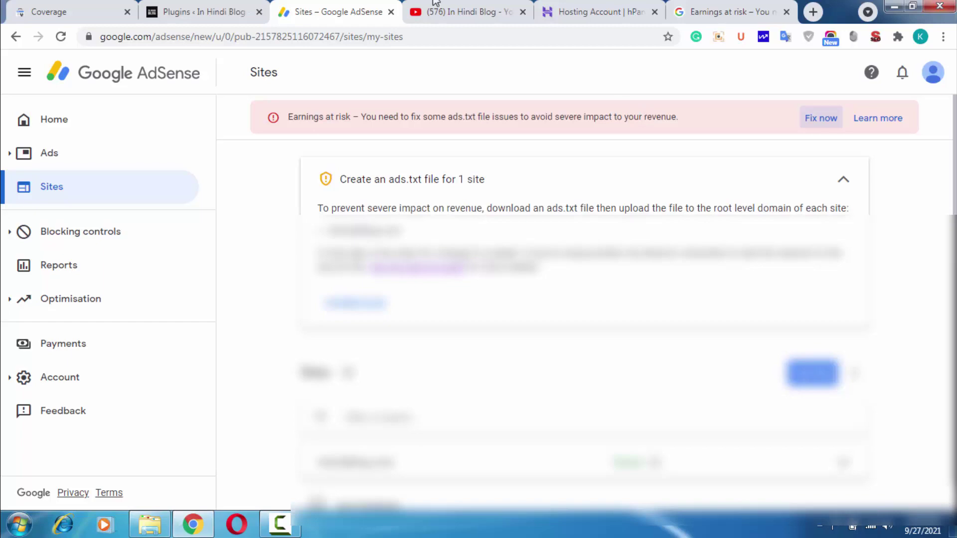
- Search for "ads.txt" among the new plugins available for the WordPress site
left_click(200, 11)
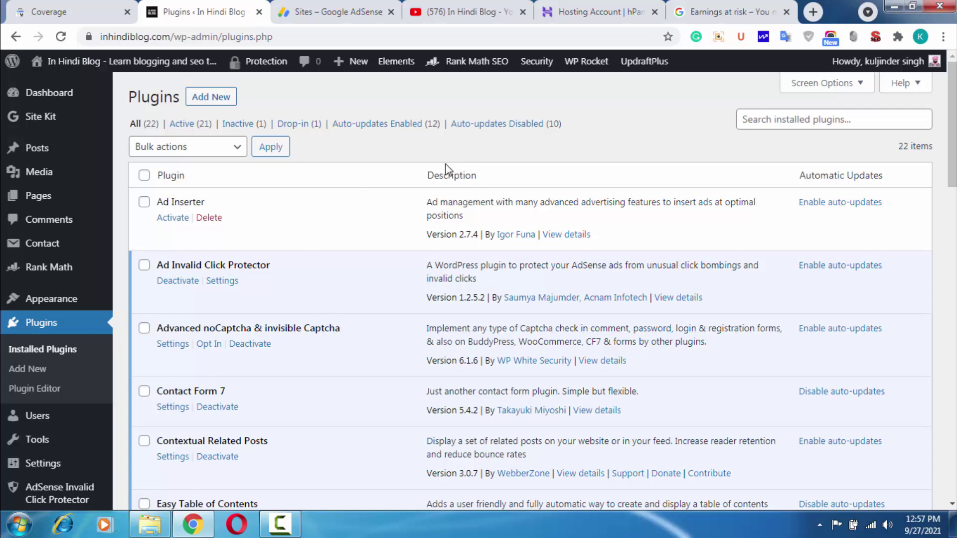
left_click(28, 368)
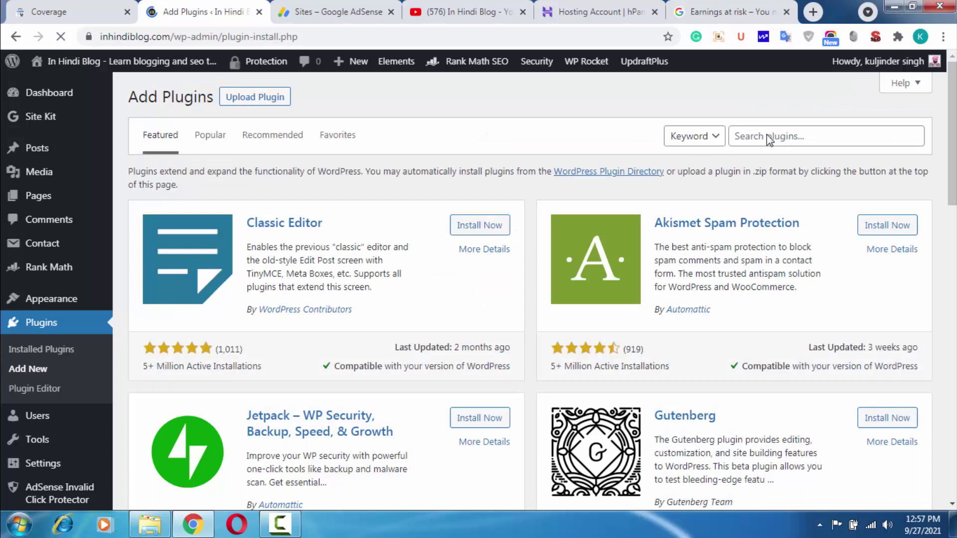
left_click(783, 137)
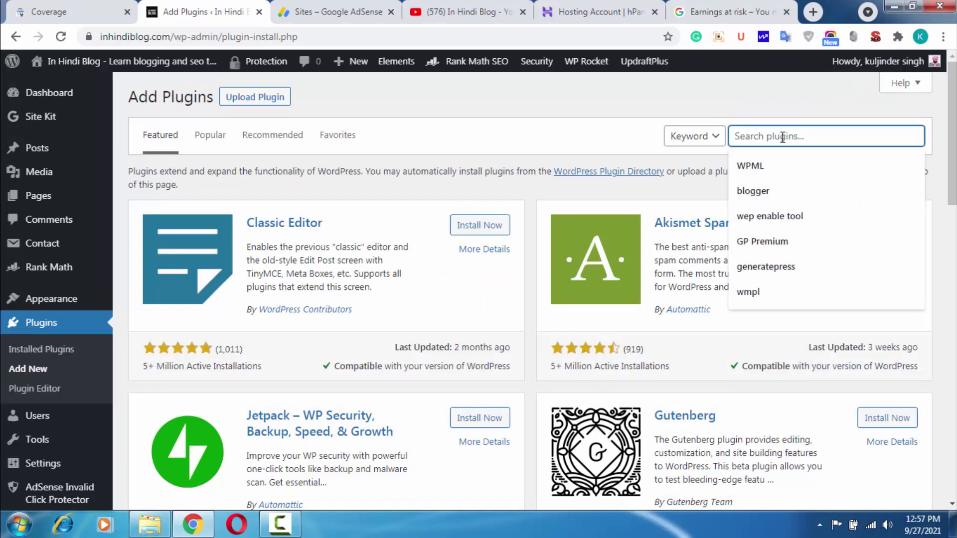
type("ad")
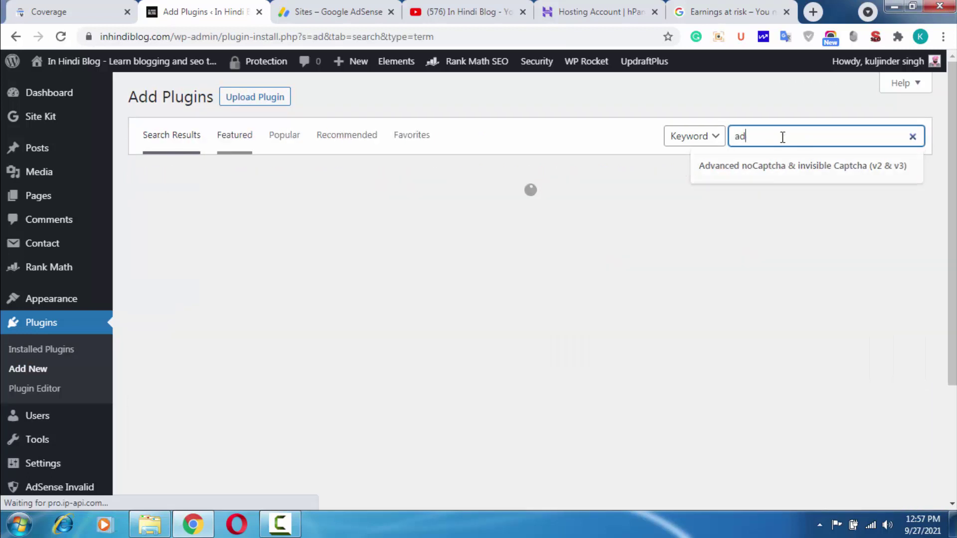
type("s.")
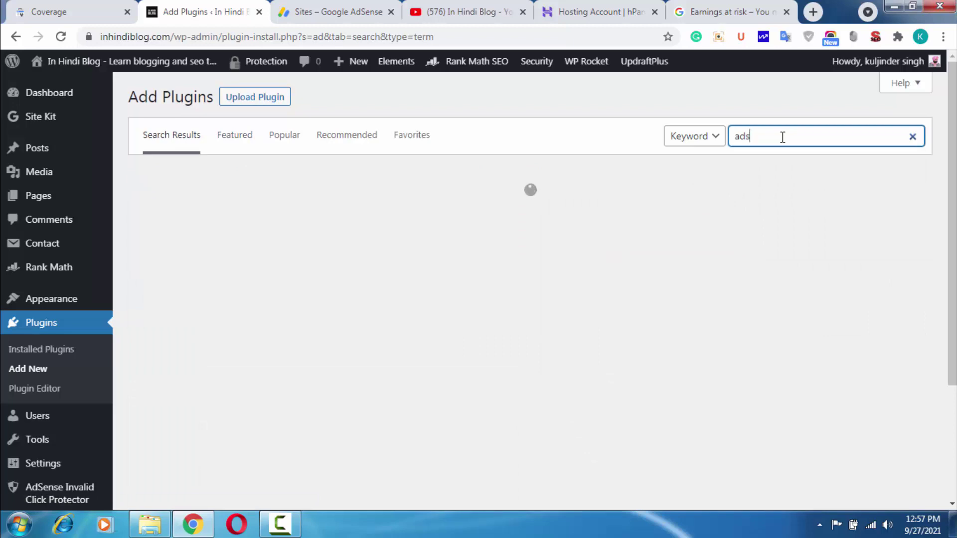
type("txt")
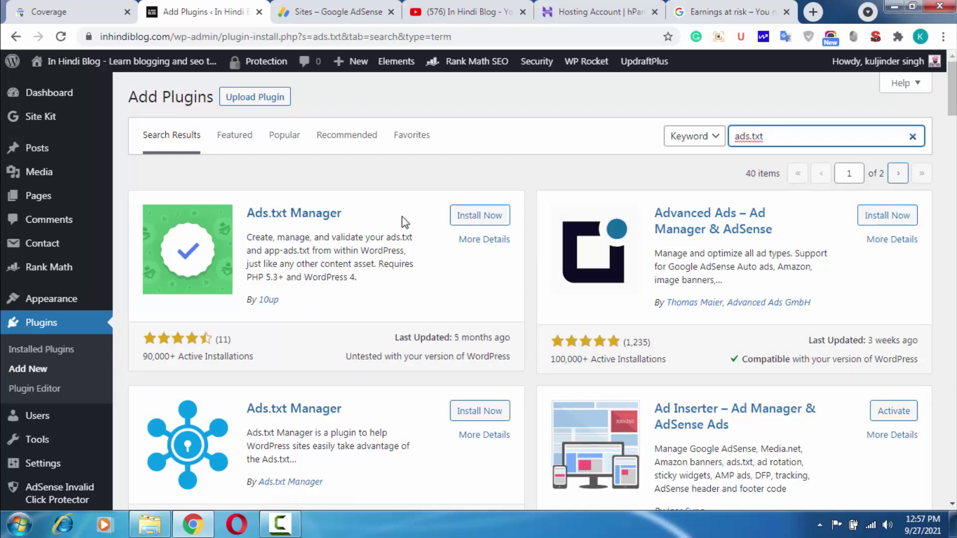
- Install and activate the Ads.txt Manager plugin by 10up
left_click(486, 219)
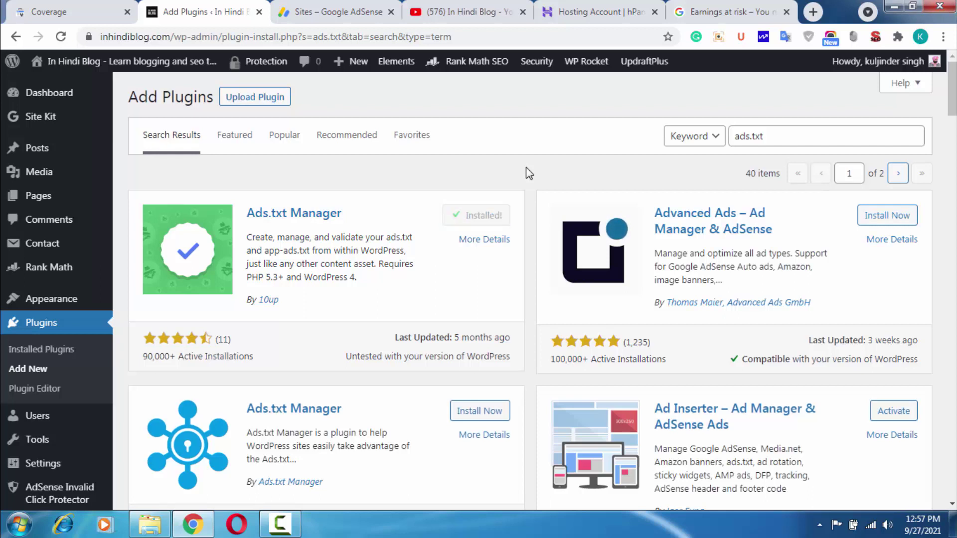
left_click(486, 222)
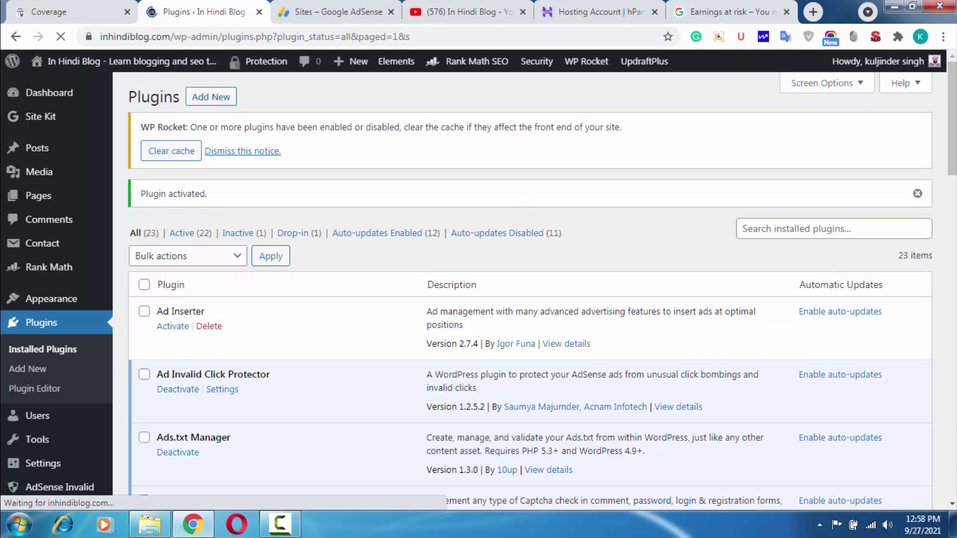
scroll(825, 117, "down", 2)
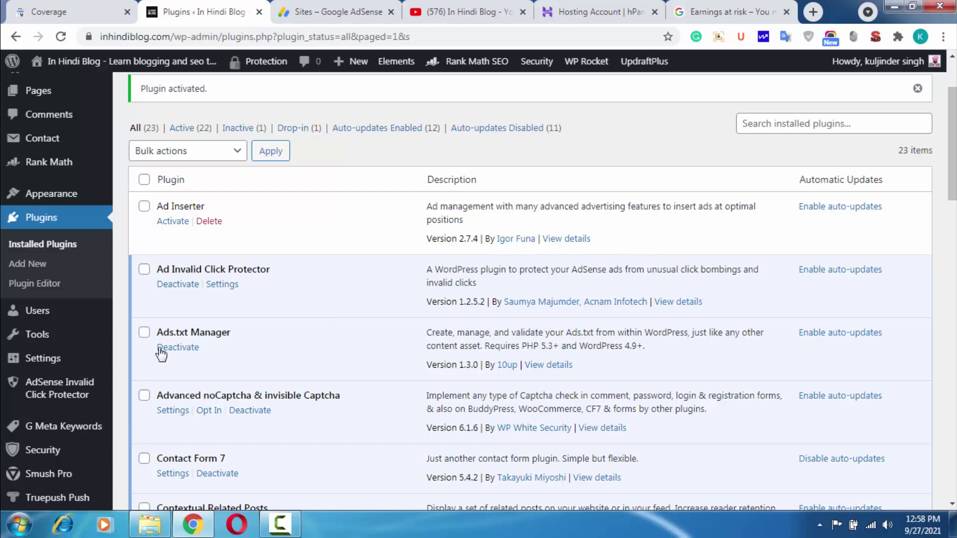
- Open the App-ads.txt settings and paste in the entire contents of the desktop text file "ads"
mouse_move(45, 358)
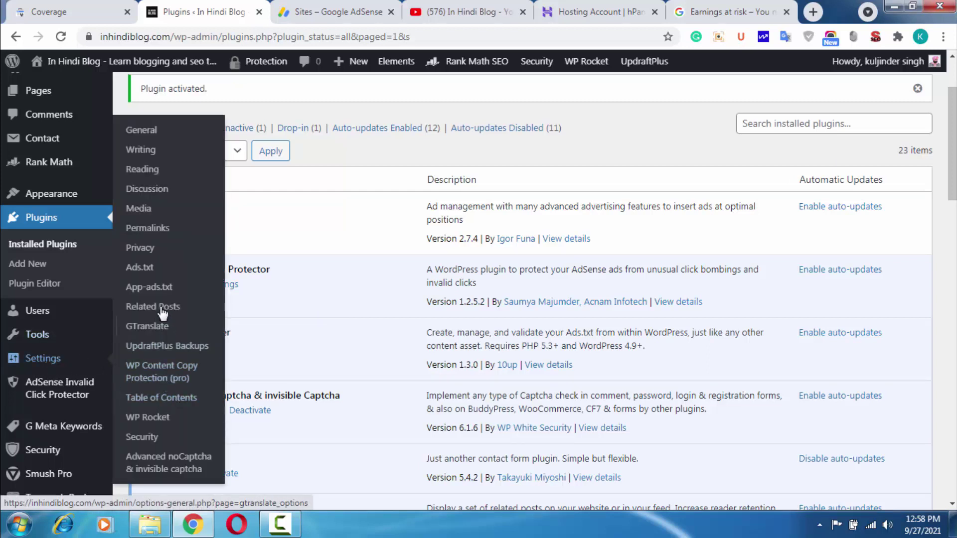
left_click(142, 289)
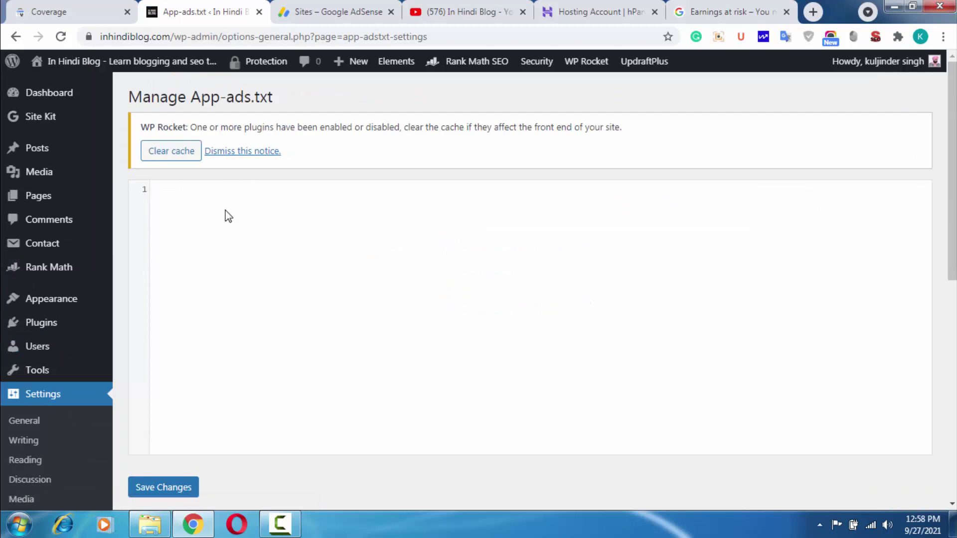
left_click(894, 6)
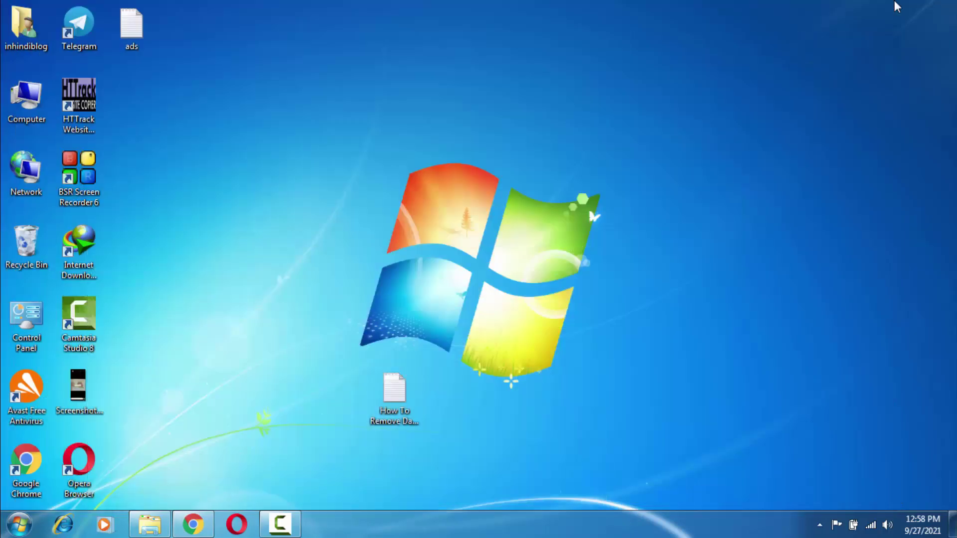
left_click(140, 22)
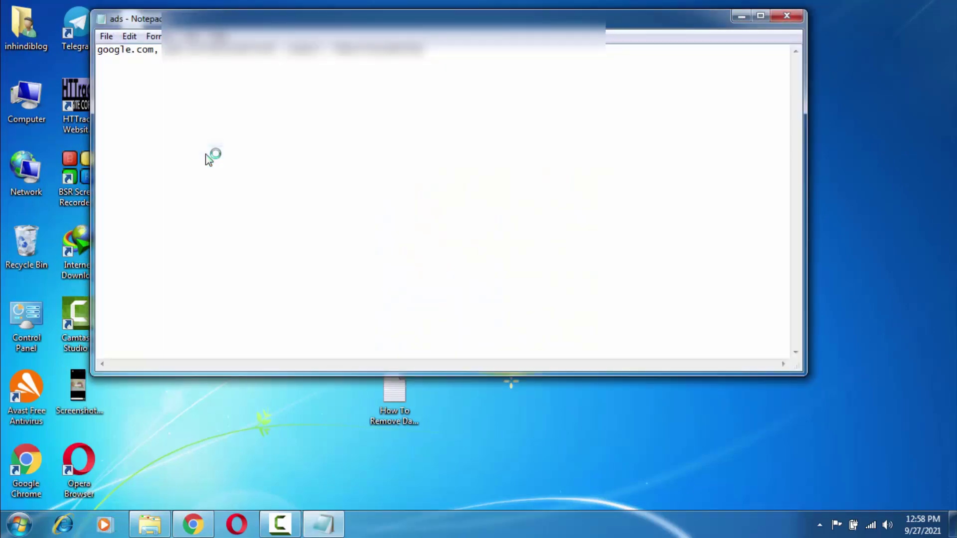
key("ctrl+a")
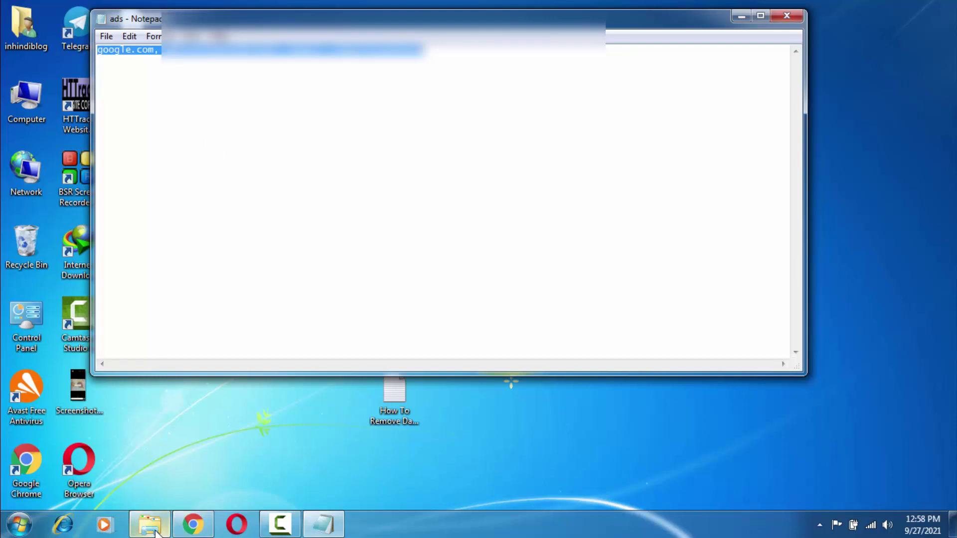
left_click(194, 525)
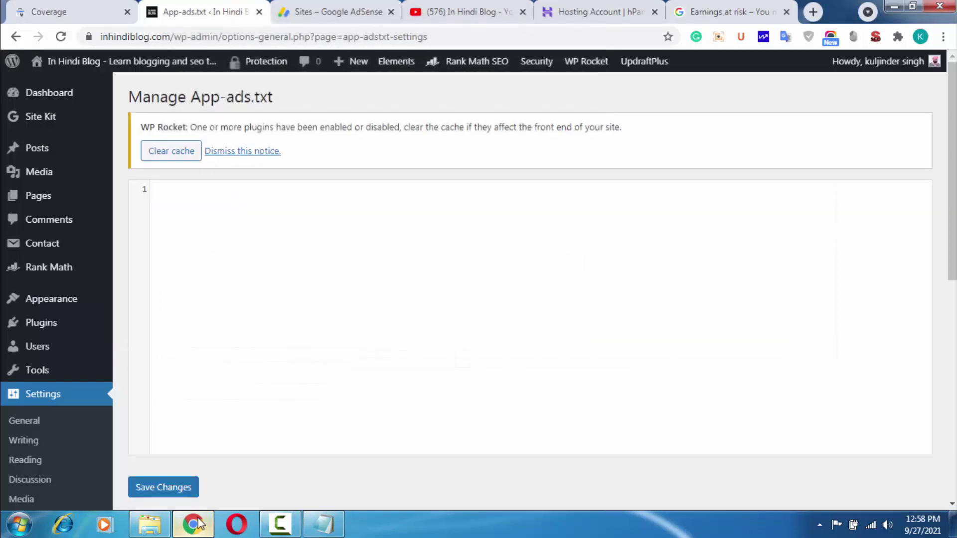
left_click(336, 303)
key("ctrl+v")
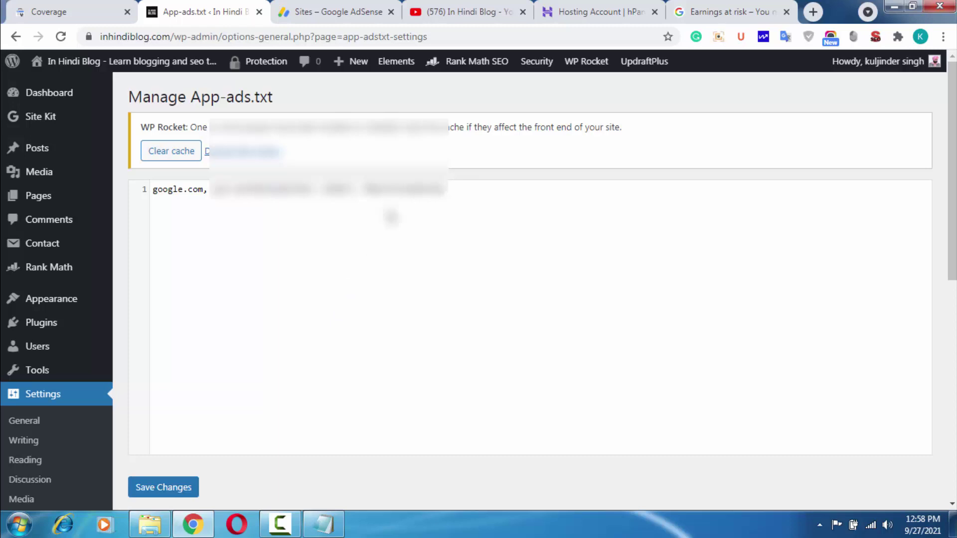
- Open the site's public_html folder in Hostinger's standard File Manager
left_click(598, 7)
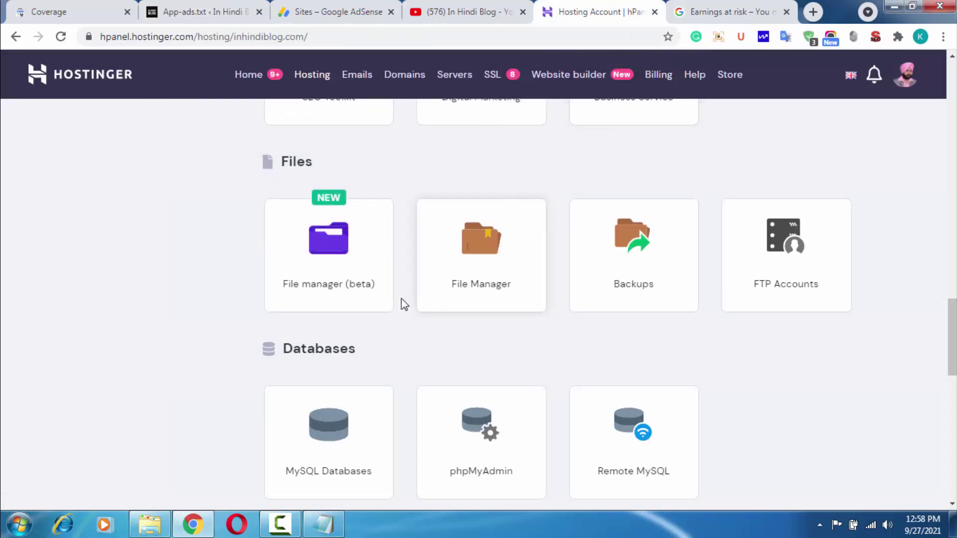
left_click(463, 266)
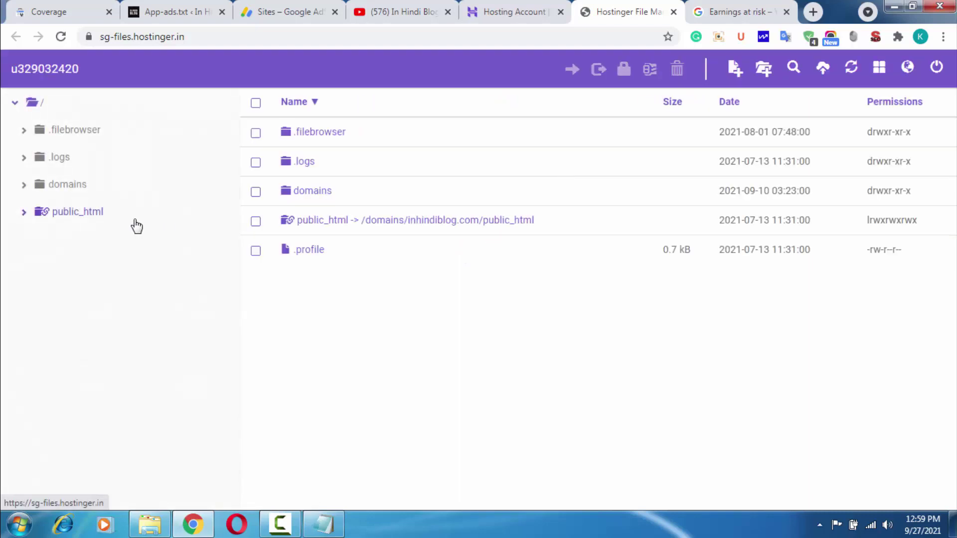
left_click(61, 220)
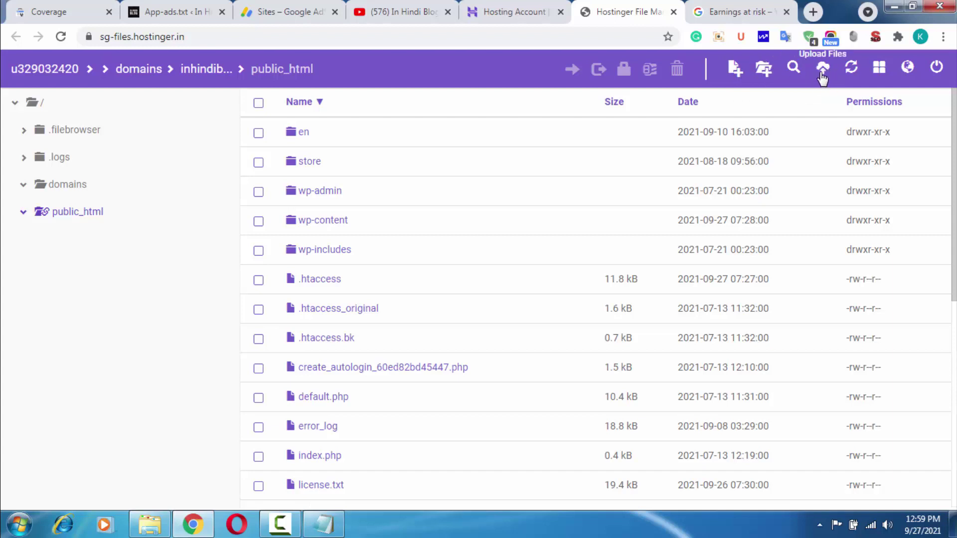
right_click(533, 232)
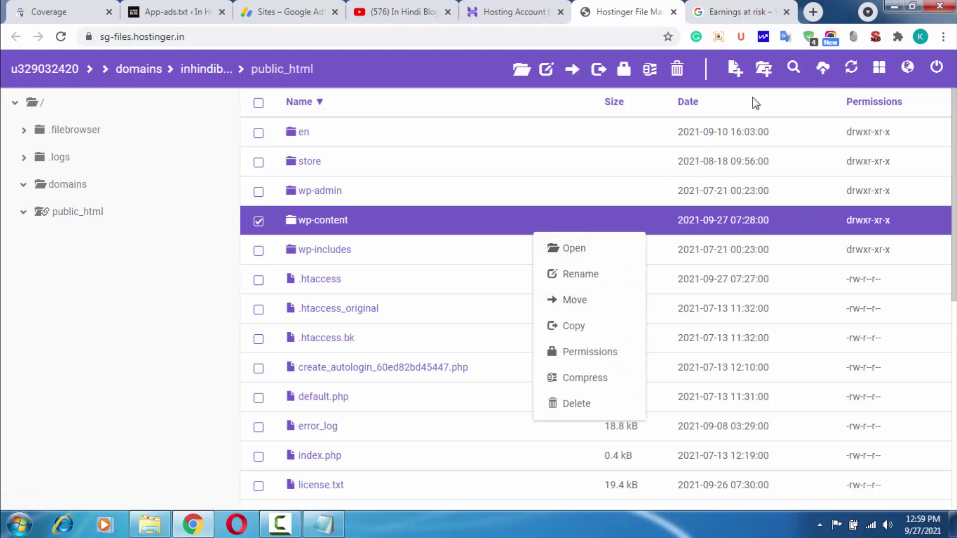
left_click(823, 69)
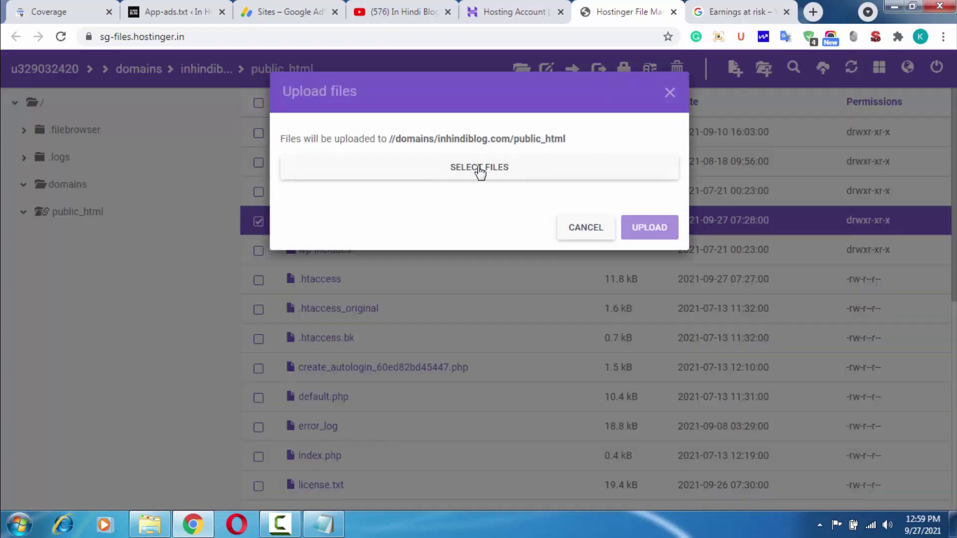
left_click(596, 232)
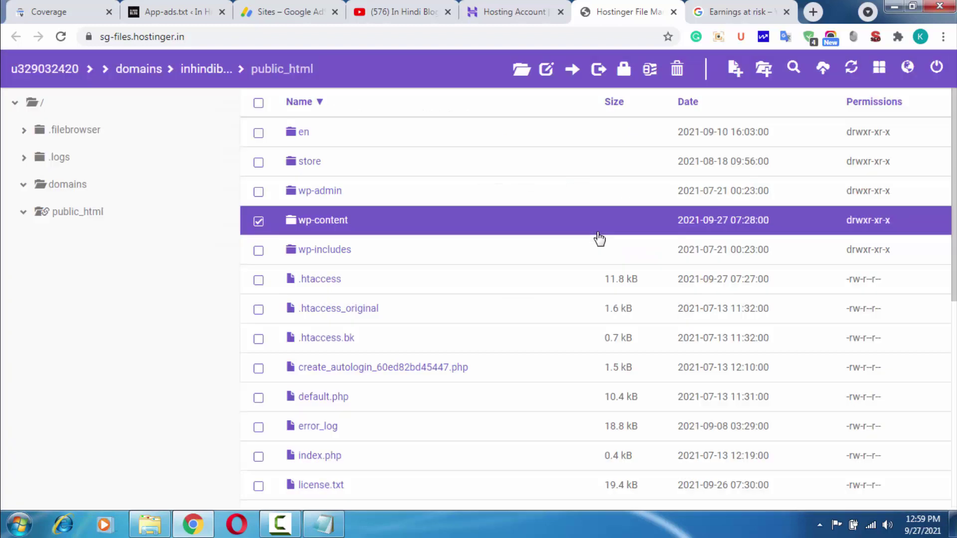
left_click(258, 222)
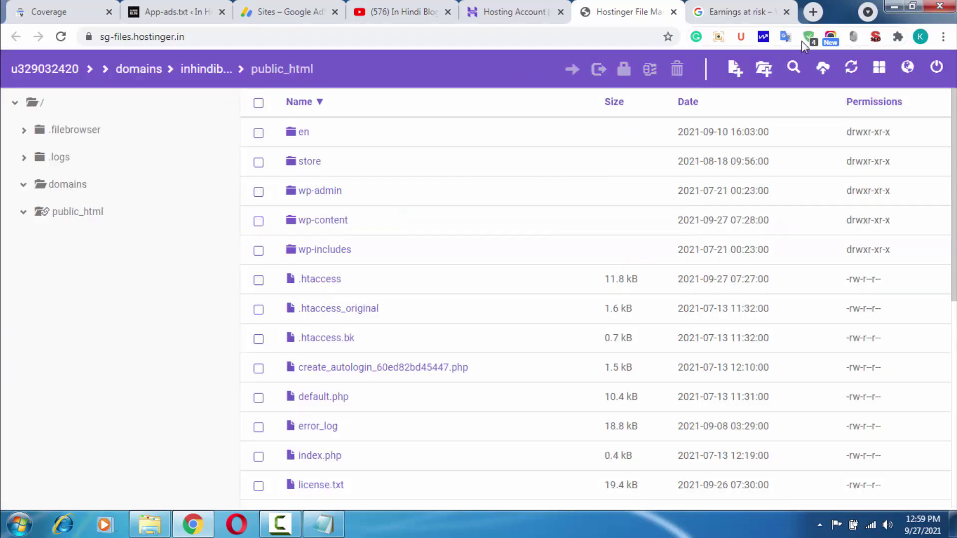
- Upload the ads.txt file from the Desktop to the public_html folder
left_click(823, 68)
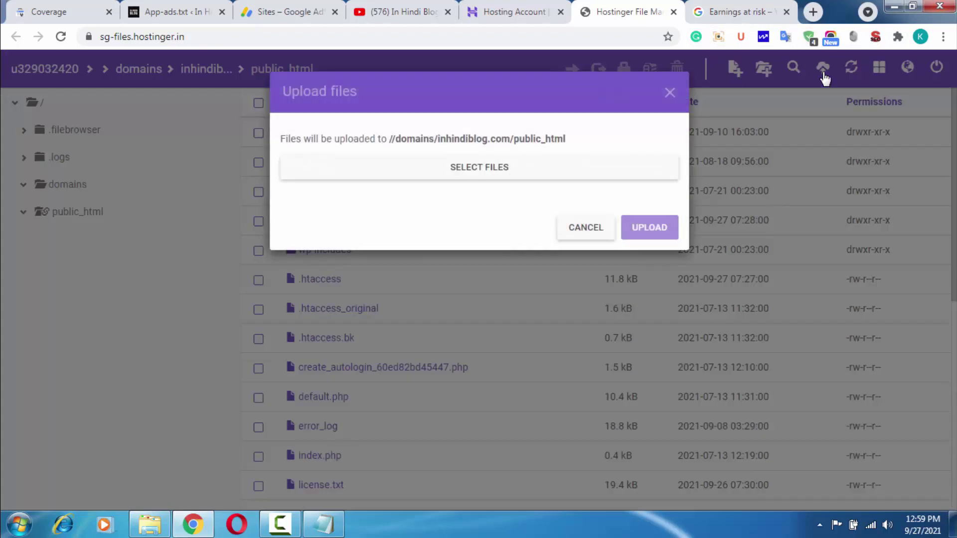
left_click(460, 177)
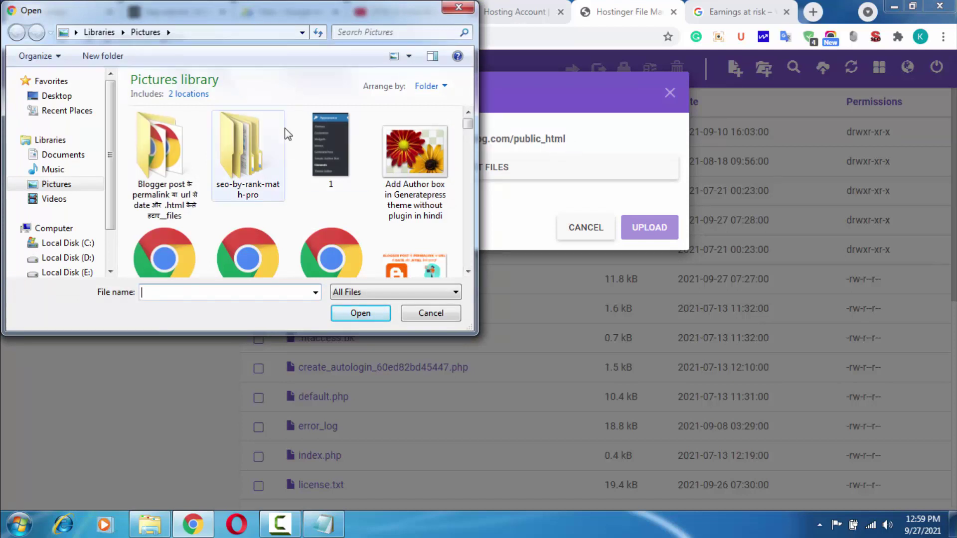
left_click(42, 101)
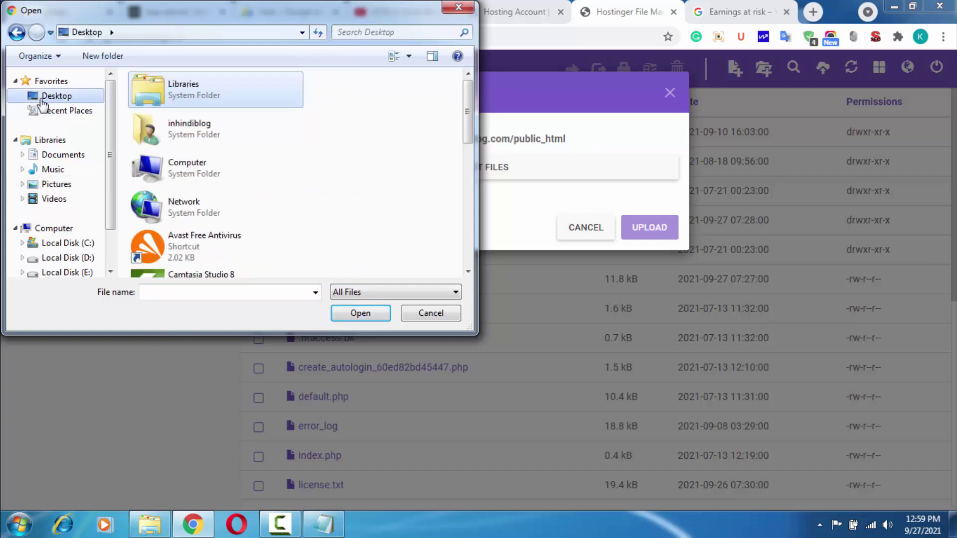
left_click_drag(469, 114, 470, 177)
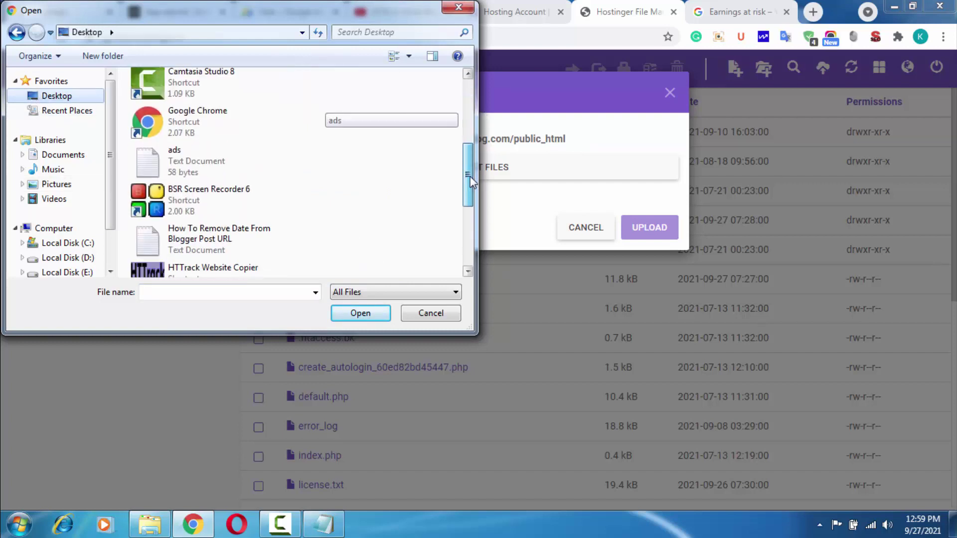
left_click(195, 163)
left_click(349, 306)
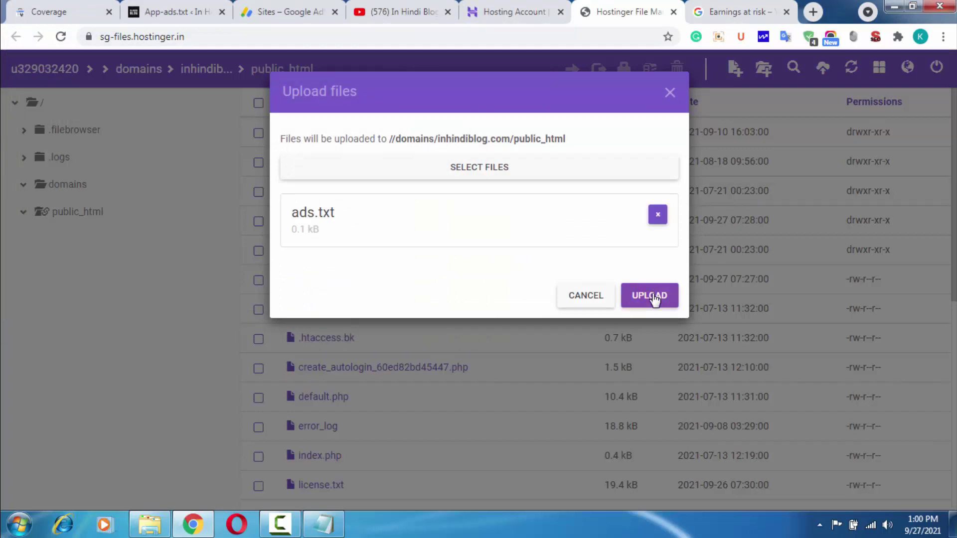
left_click(651, 297)
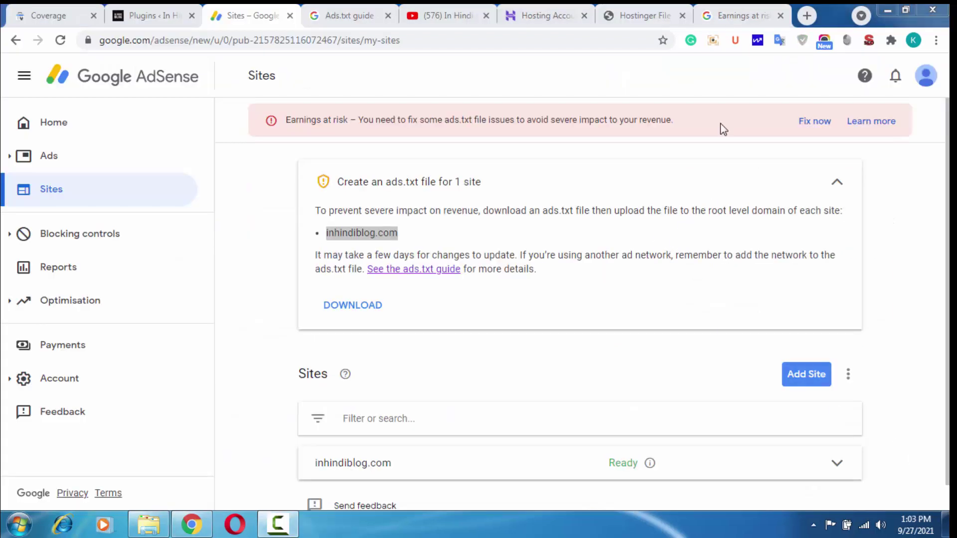
- Load inhindiblog.com/ads.txt in a new browser tab to check the published file
left_click(807, 15)
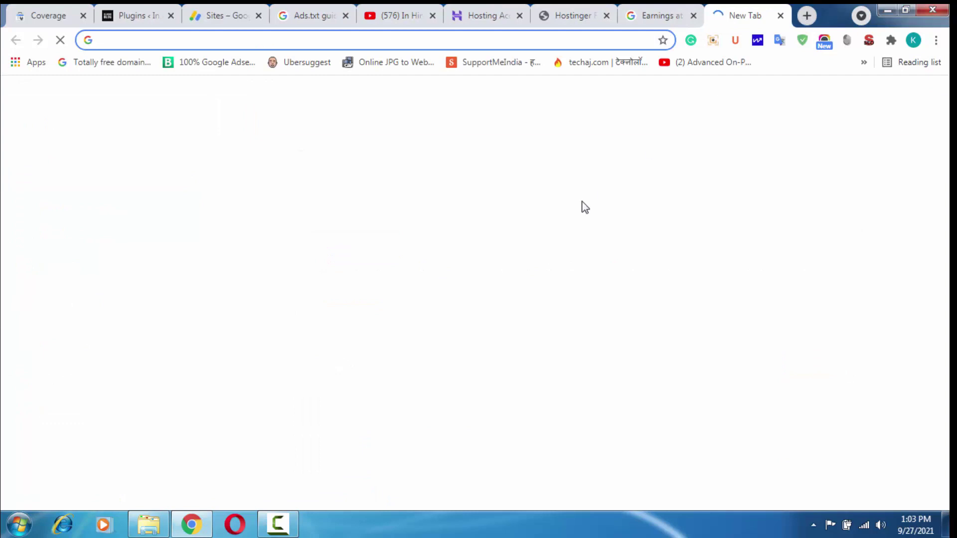
type("inhindiblog.com")
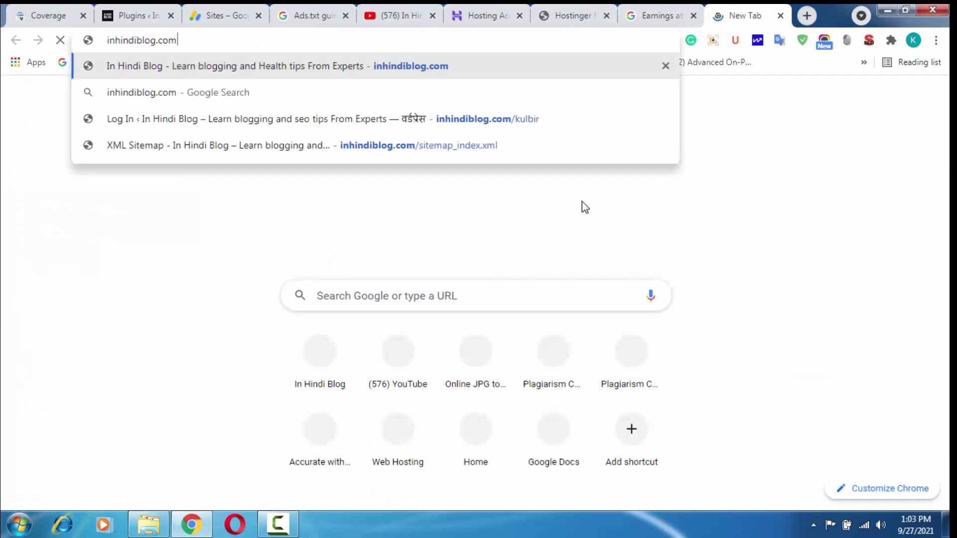
type("/")
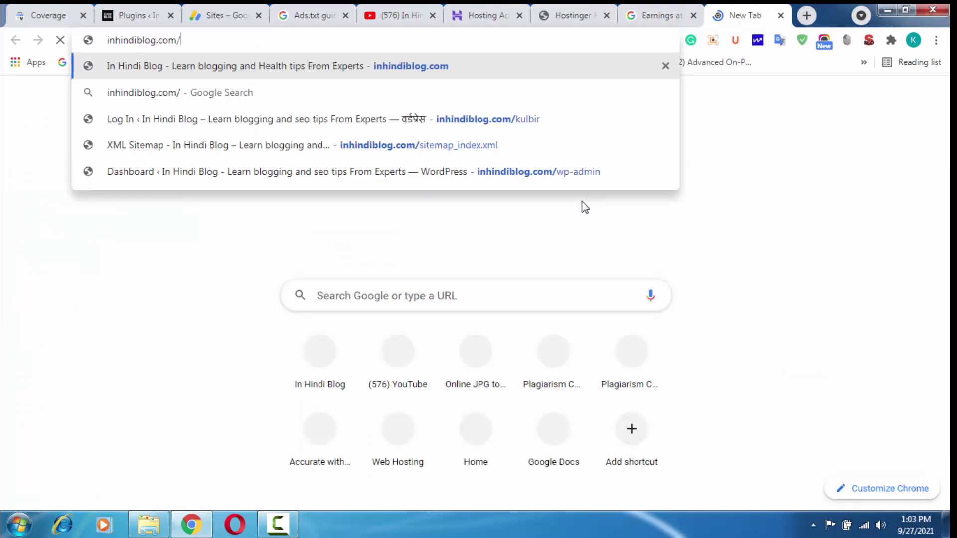
type("ads.t")
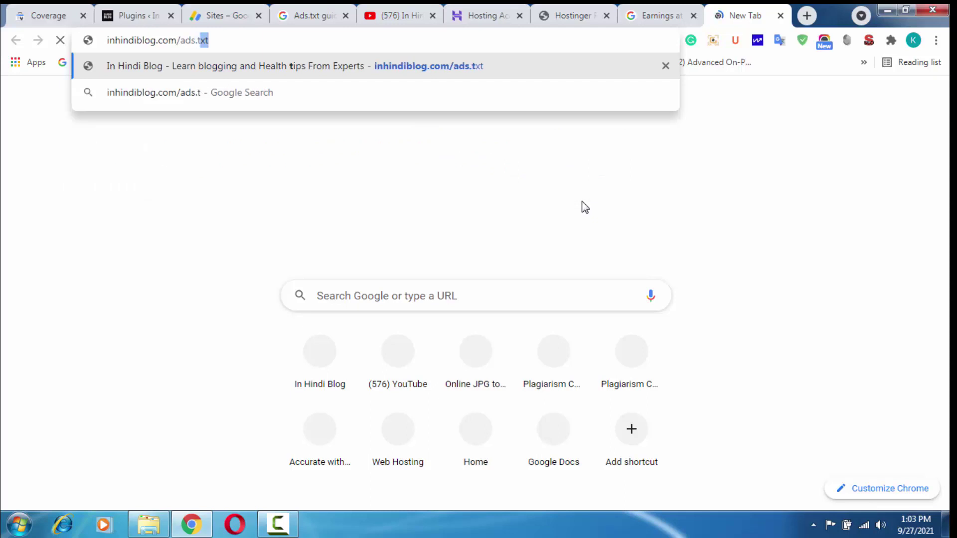
type("xt")
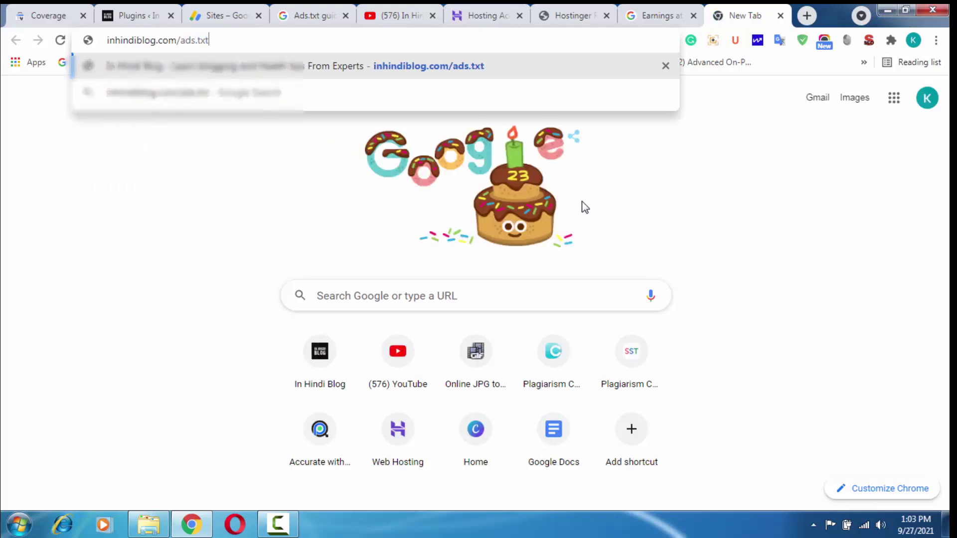
key("Return")
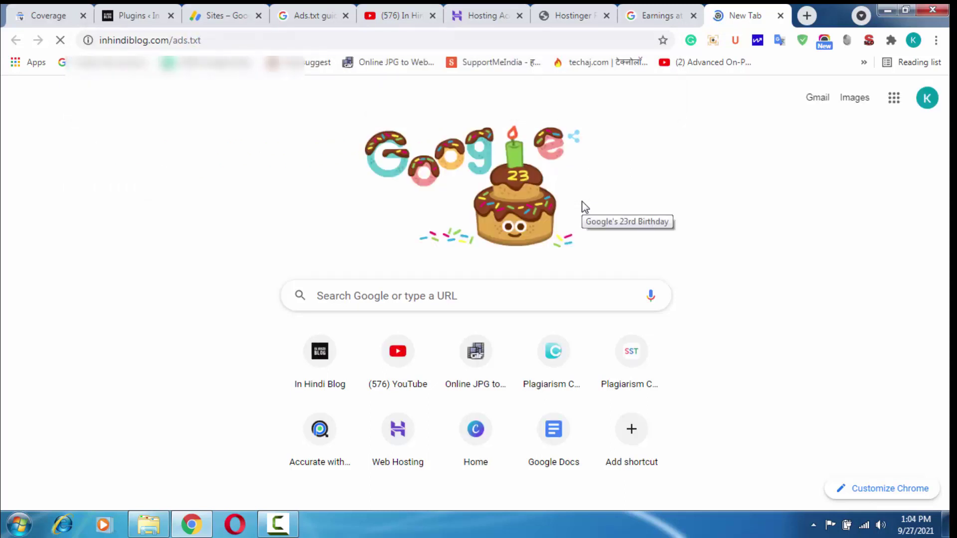